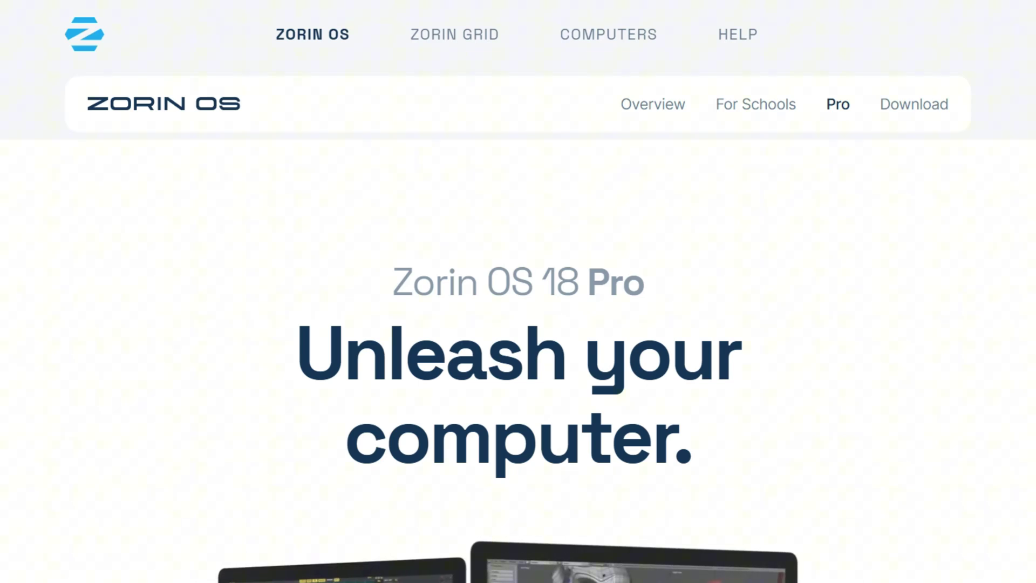
scroll(519, 291, "down", 3)
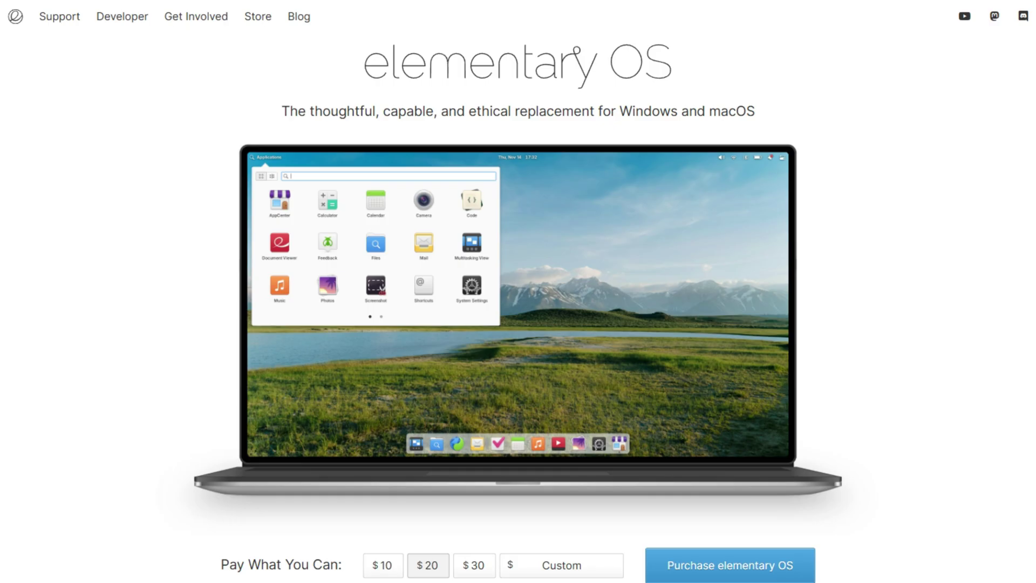
scroll(518, 291, "down", 2)
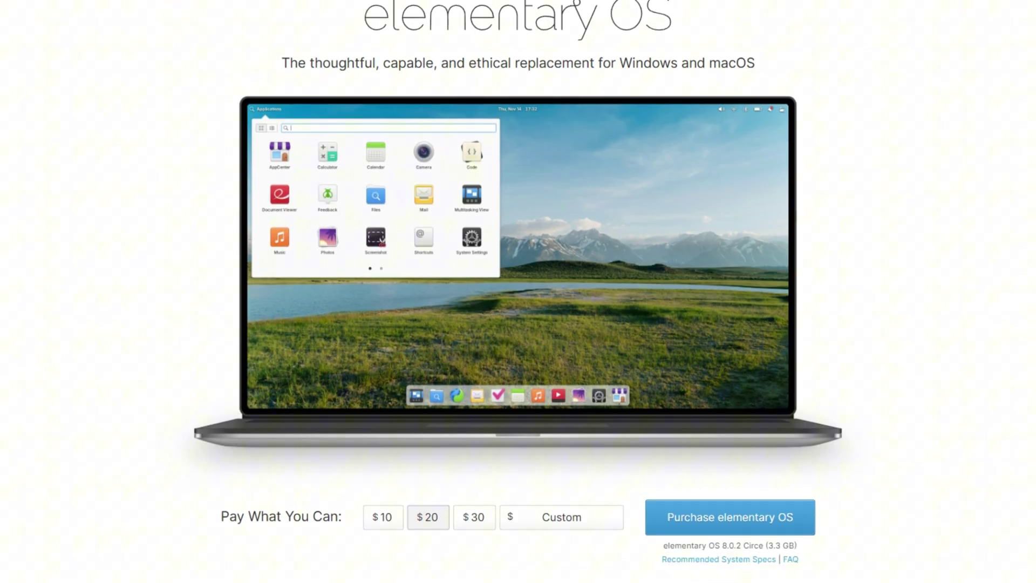
scroll(518, 291, "down", 1)
scroll(518, 291, "down", 2)
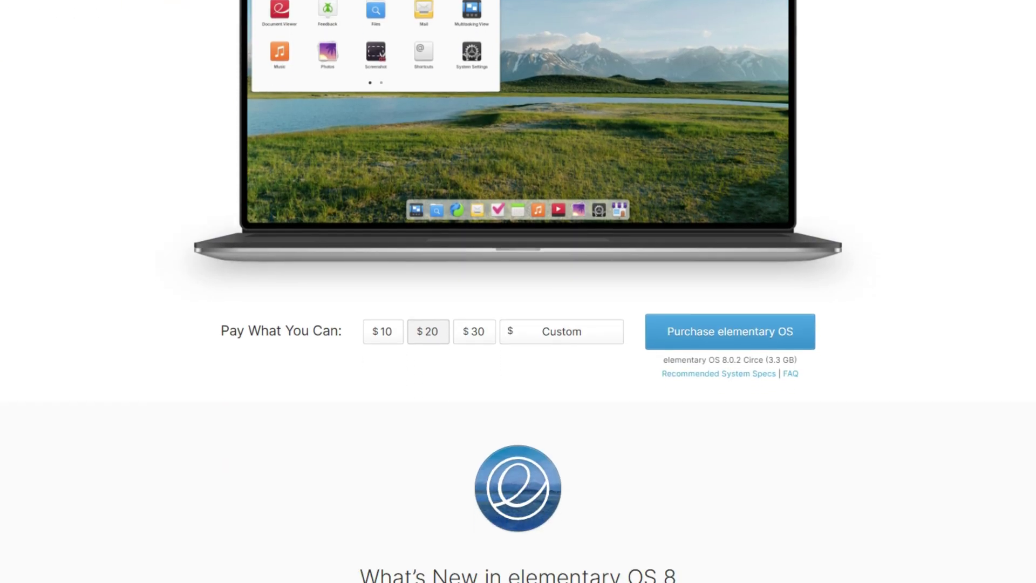
scroll(518, 292, "down", 2)
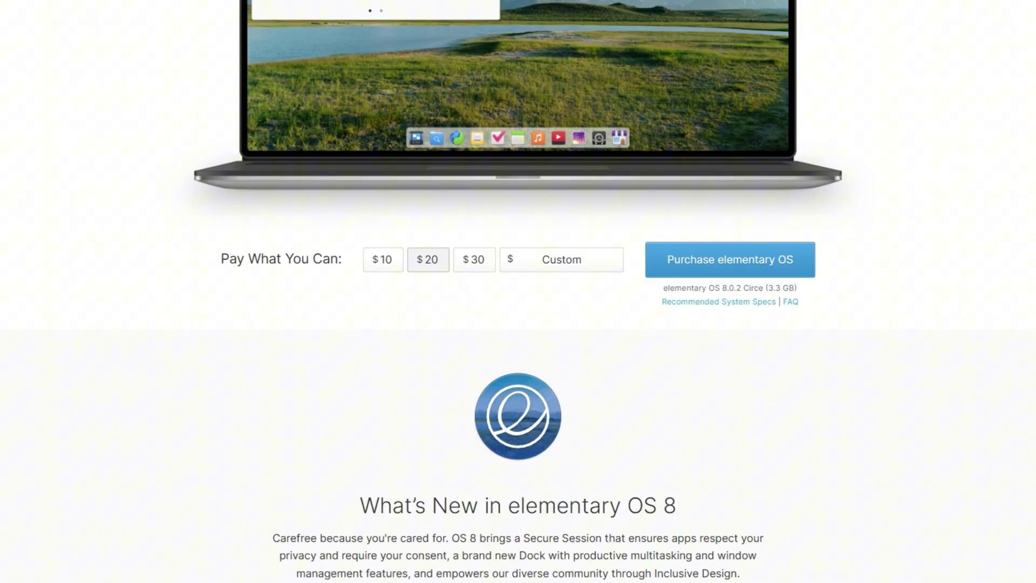
scroll(518, 292, "down", 1)
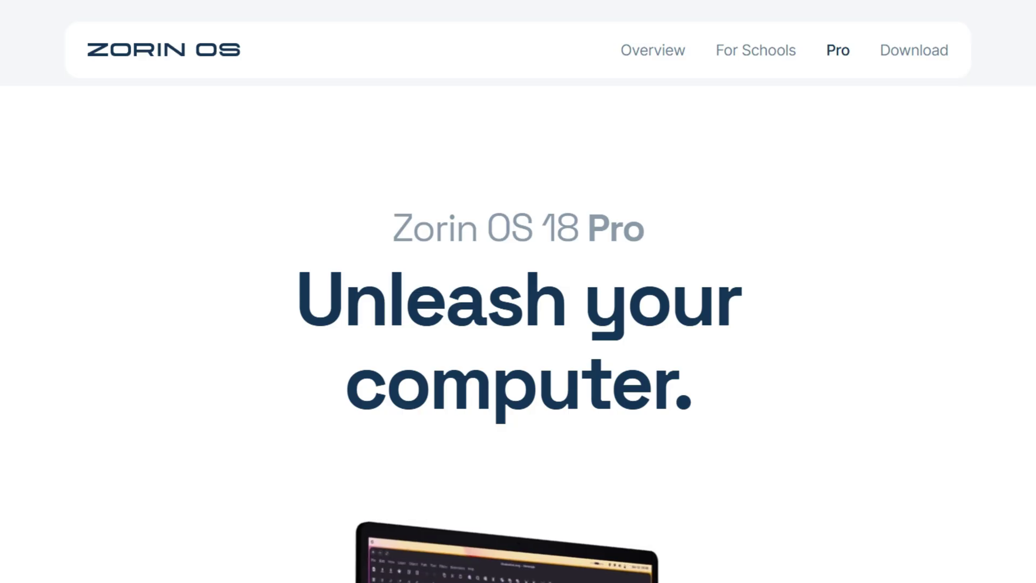
scroll(518, 292, "down", 1)
scroll(518, 292, "down", 2)
scroll(518, 291, "down", 2)
scroll(518, 292, "down", 1)
scroll(518, 291, "down", 2)
scroll(518, 291, "down", 2)
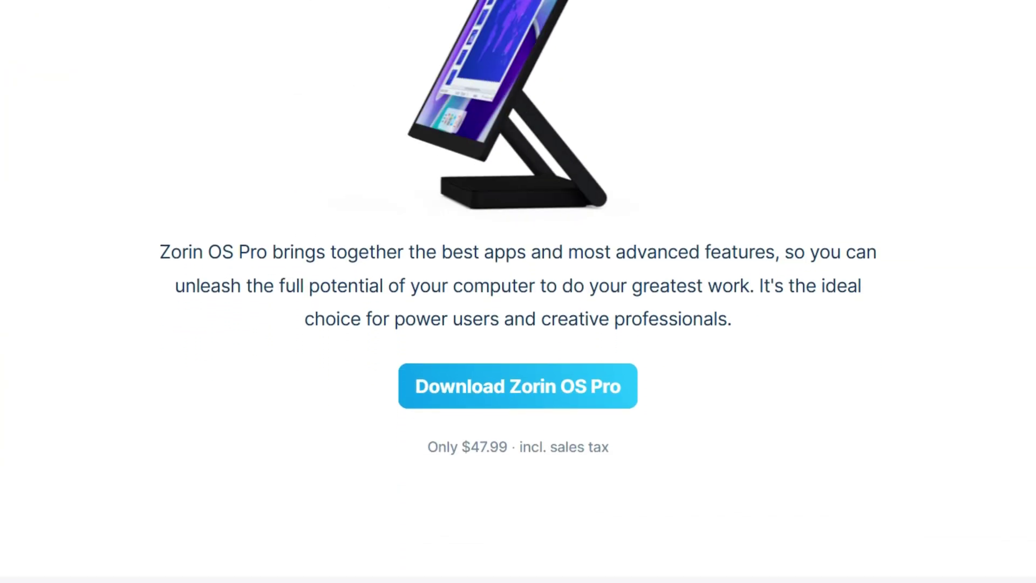
scroll(518, 291, "down", 2)
scroll(519, 291, "down", 2)
scroll(519, 292, "down", 2)
scroll(518, 291, "down", 2)
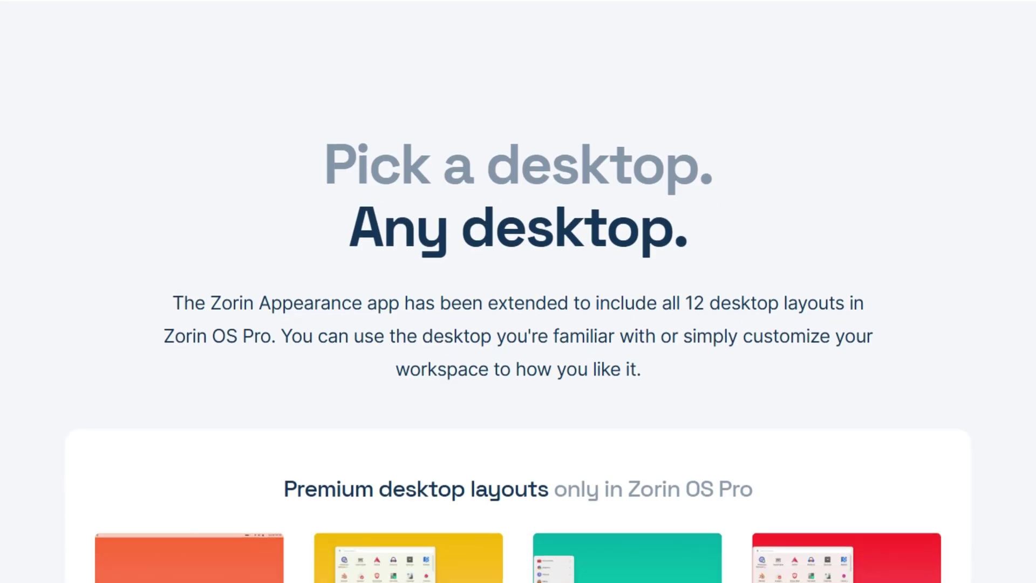
scroll(518, 292, "down", 1)
scroll(518, 291, "down", 2)
scroll(519, 292, "down", 1)
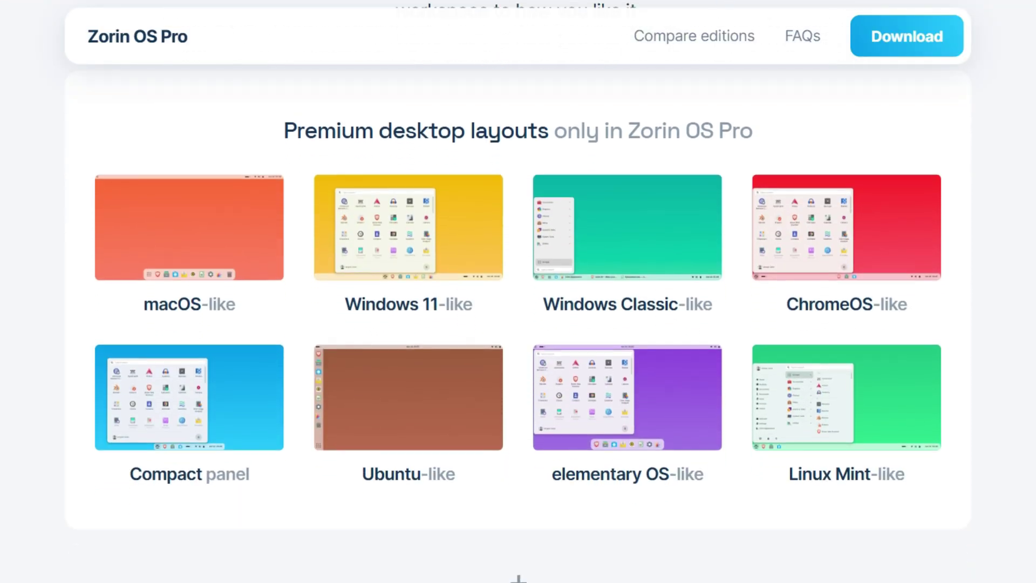
scroll(518, 291, "down", 2)
scroll(518, 291, "down", 2)
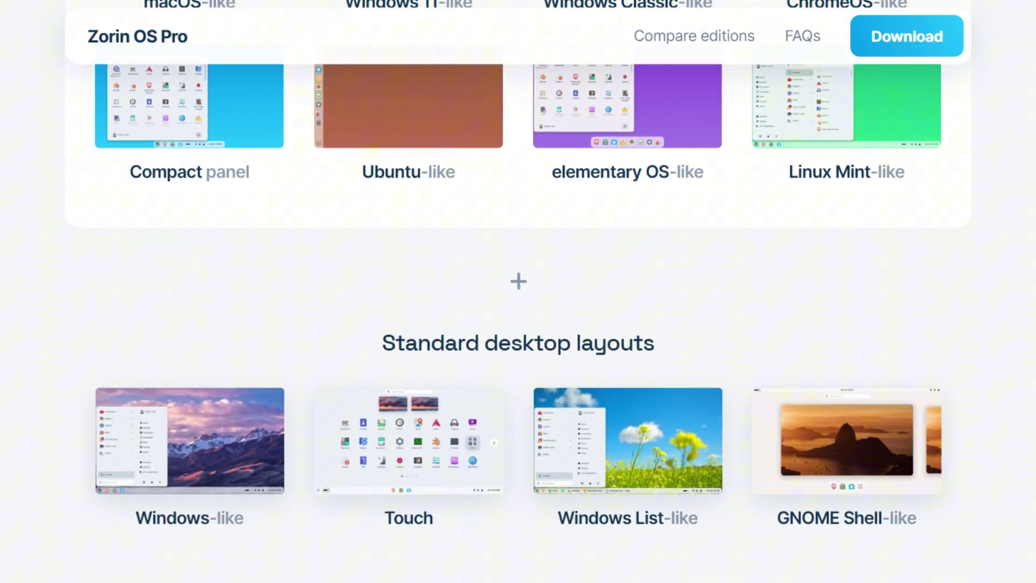
scroll(518, 292, "down", 1)
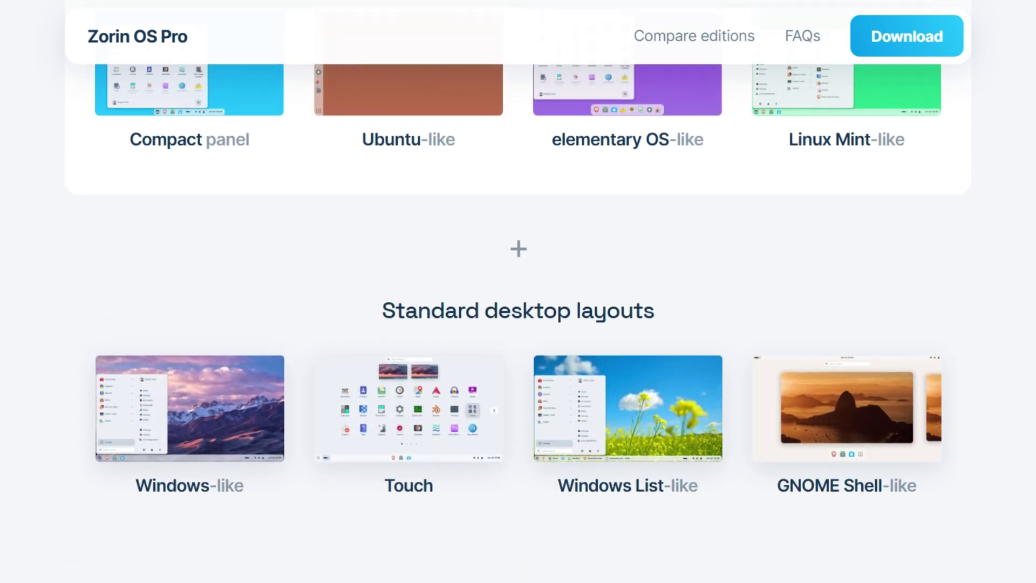
scroll(518, 292, "down", 1)
scroll(518, 292, "down", 2)
scroll(518, 291, "down", 1)
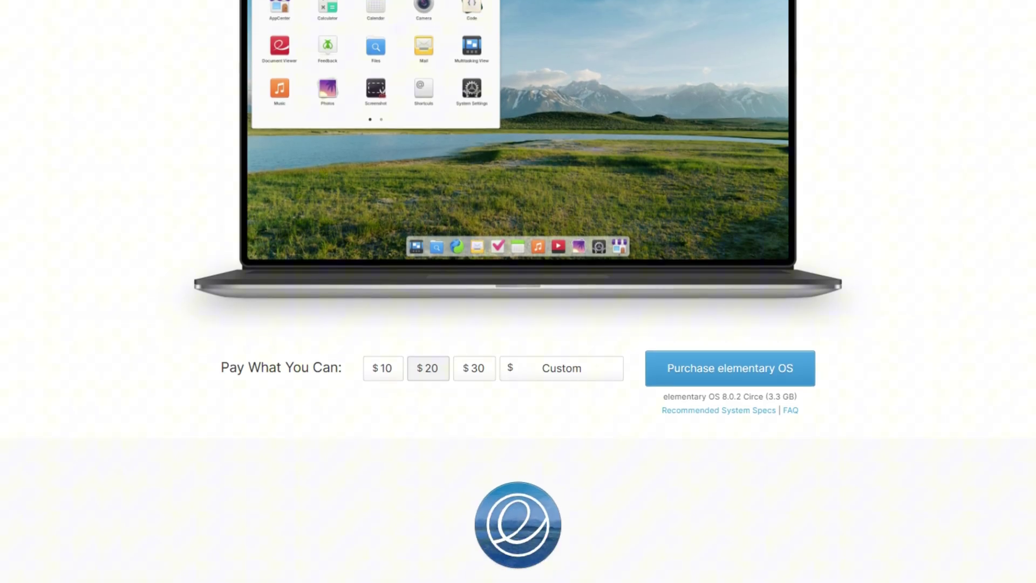
scroll(518, 291, "down", 1)
type("0")
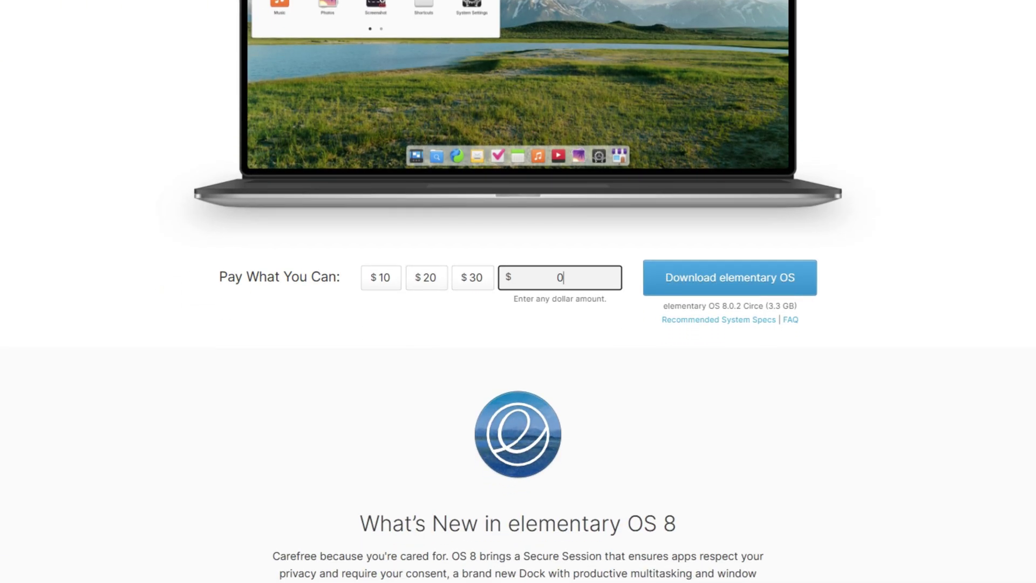
Step: Confirm the $0 pay-what-you-can amount to bring up the Choose a Download dialog
key("Return")
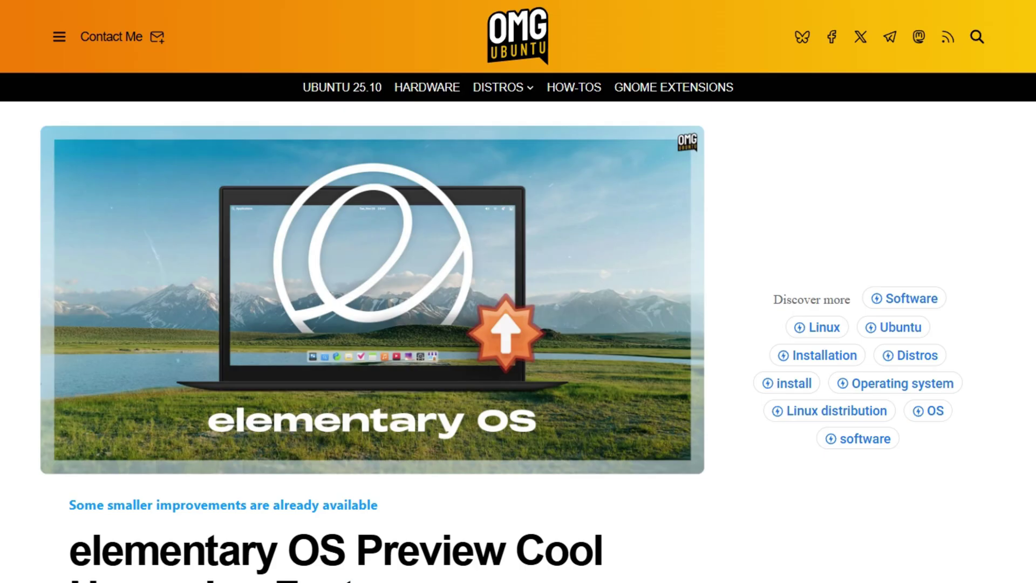
scroll(518, 292, "down", 2)
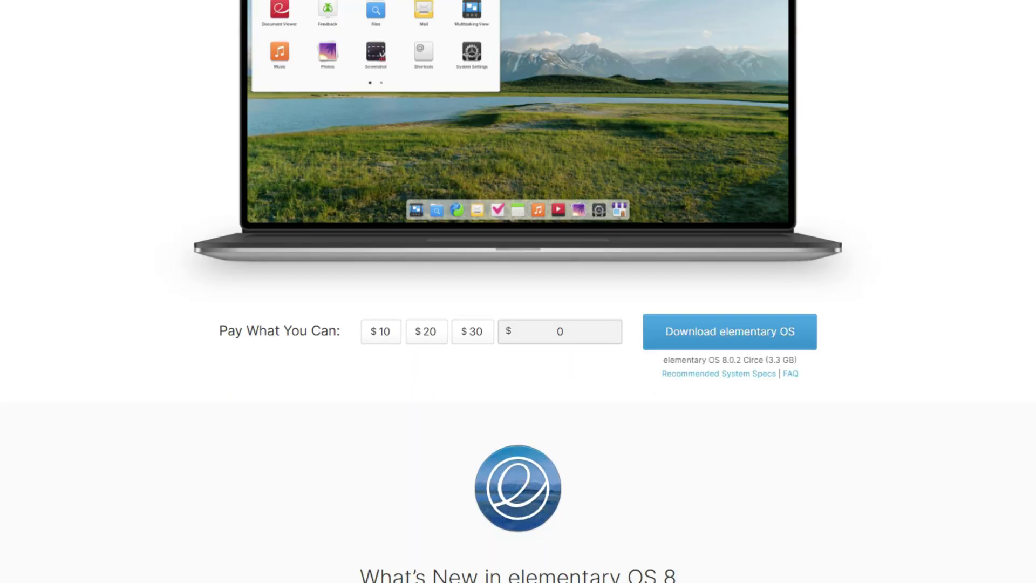
scroll(518, 291, "down", 1)
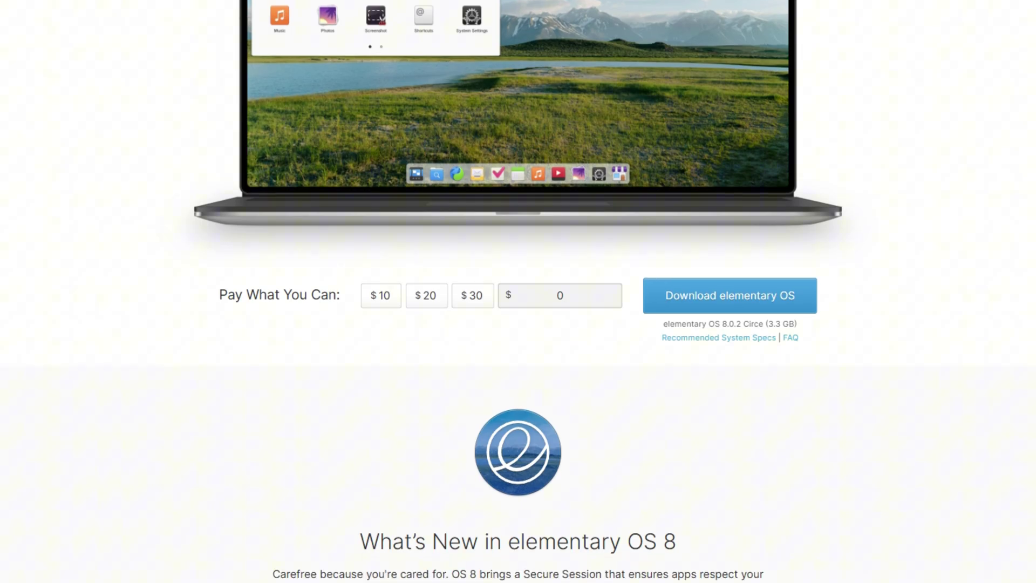
scroll(518, 292, "up", 1)
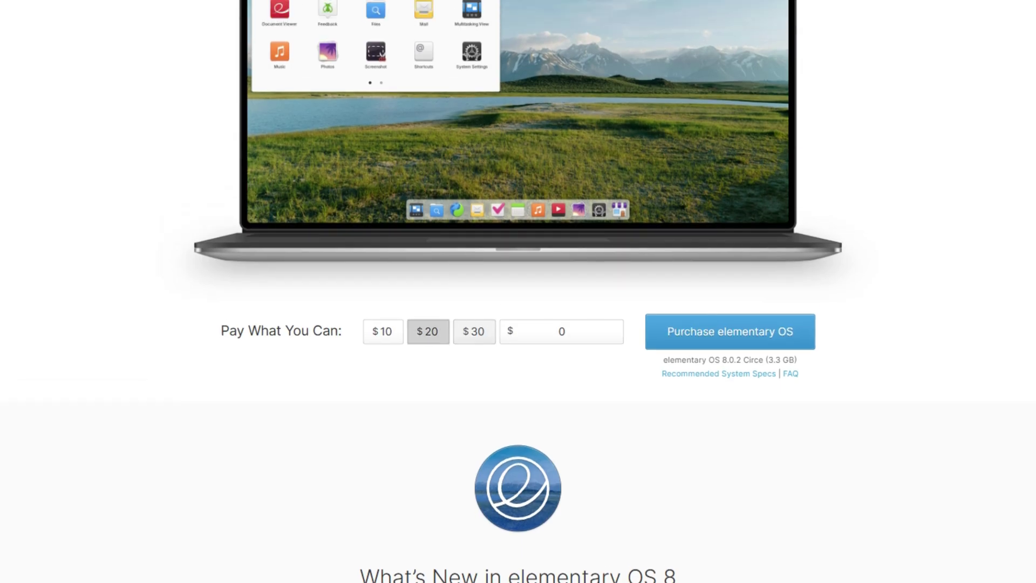